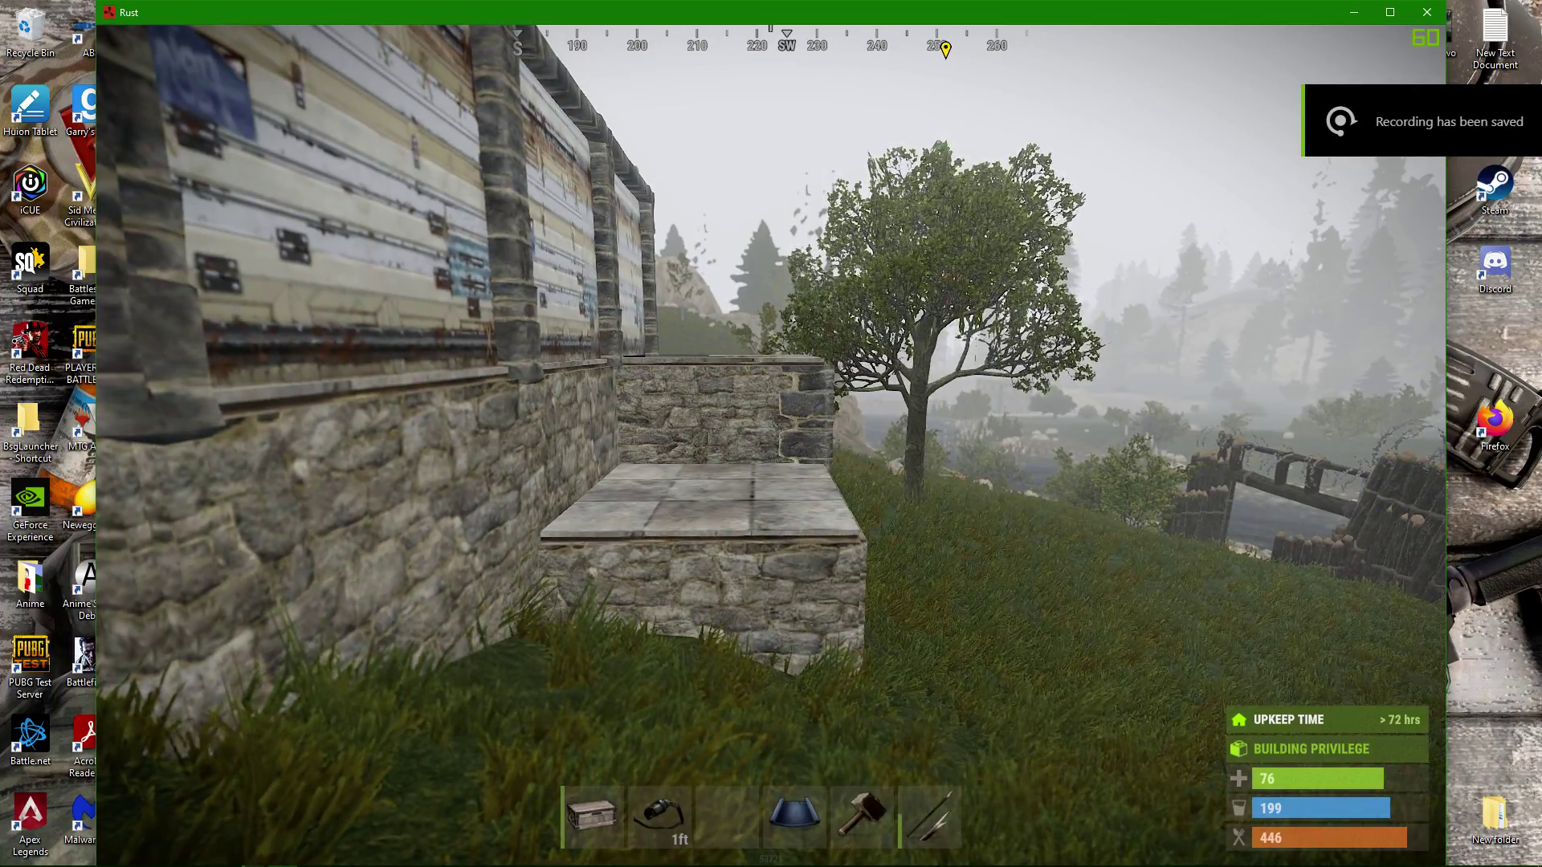
# - Walk along the outer stone wall to the keypad-locked door until 'OPEN DOOR' appears
pyautogui.press('w')
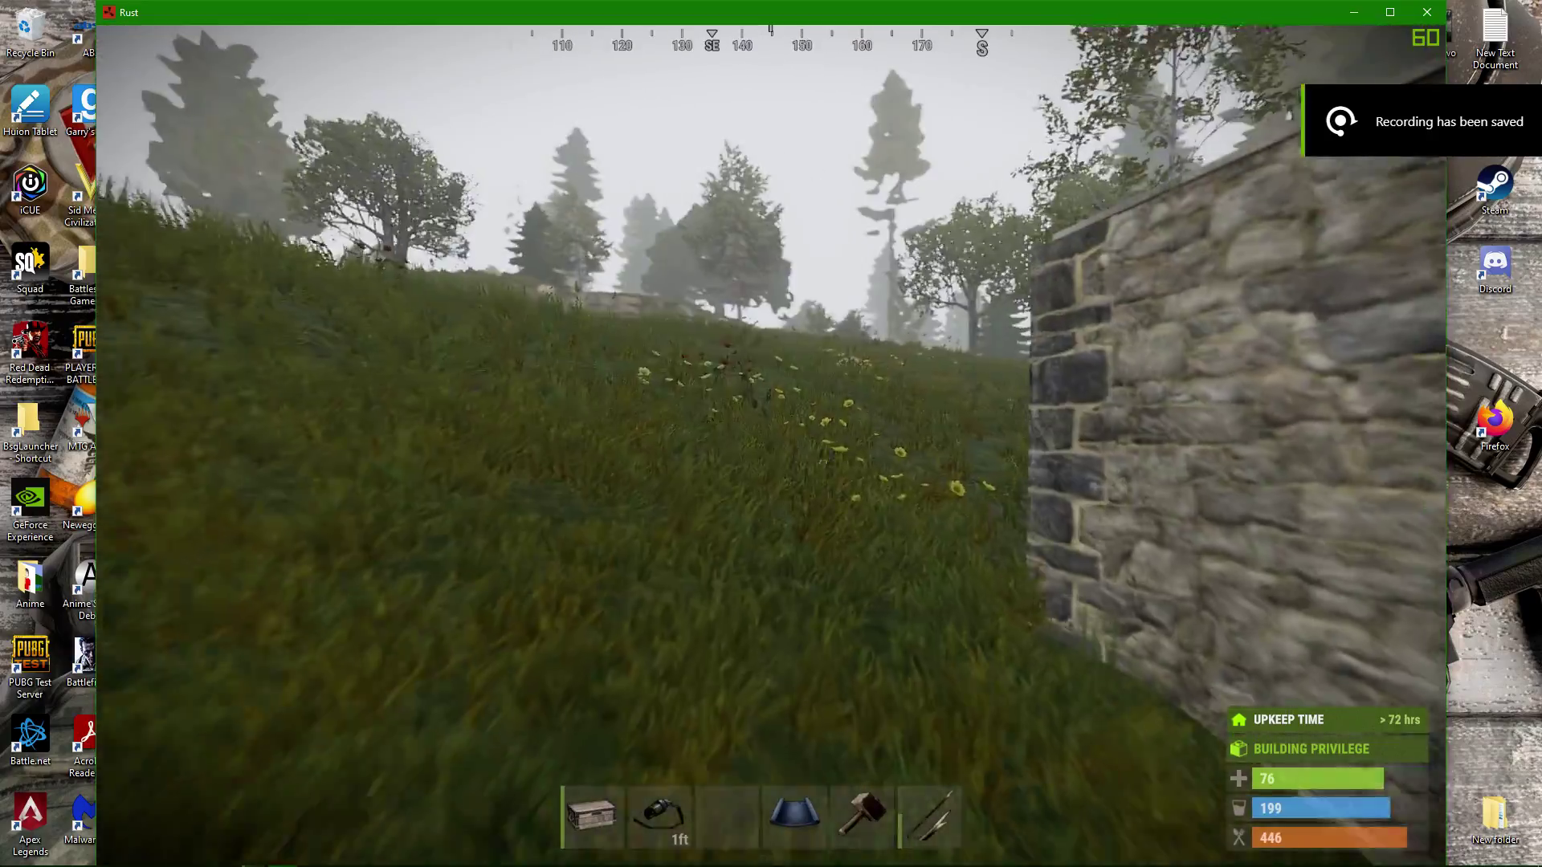
pyautogui.press('w')
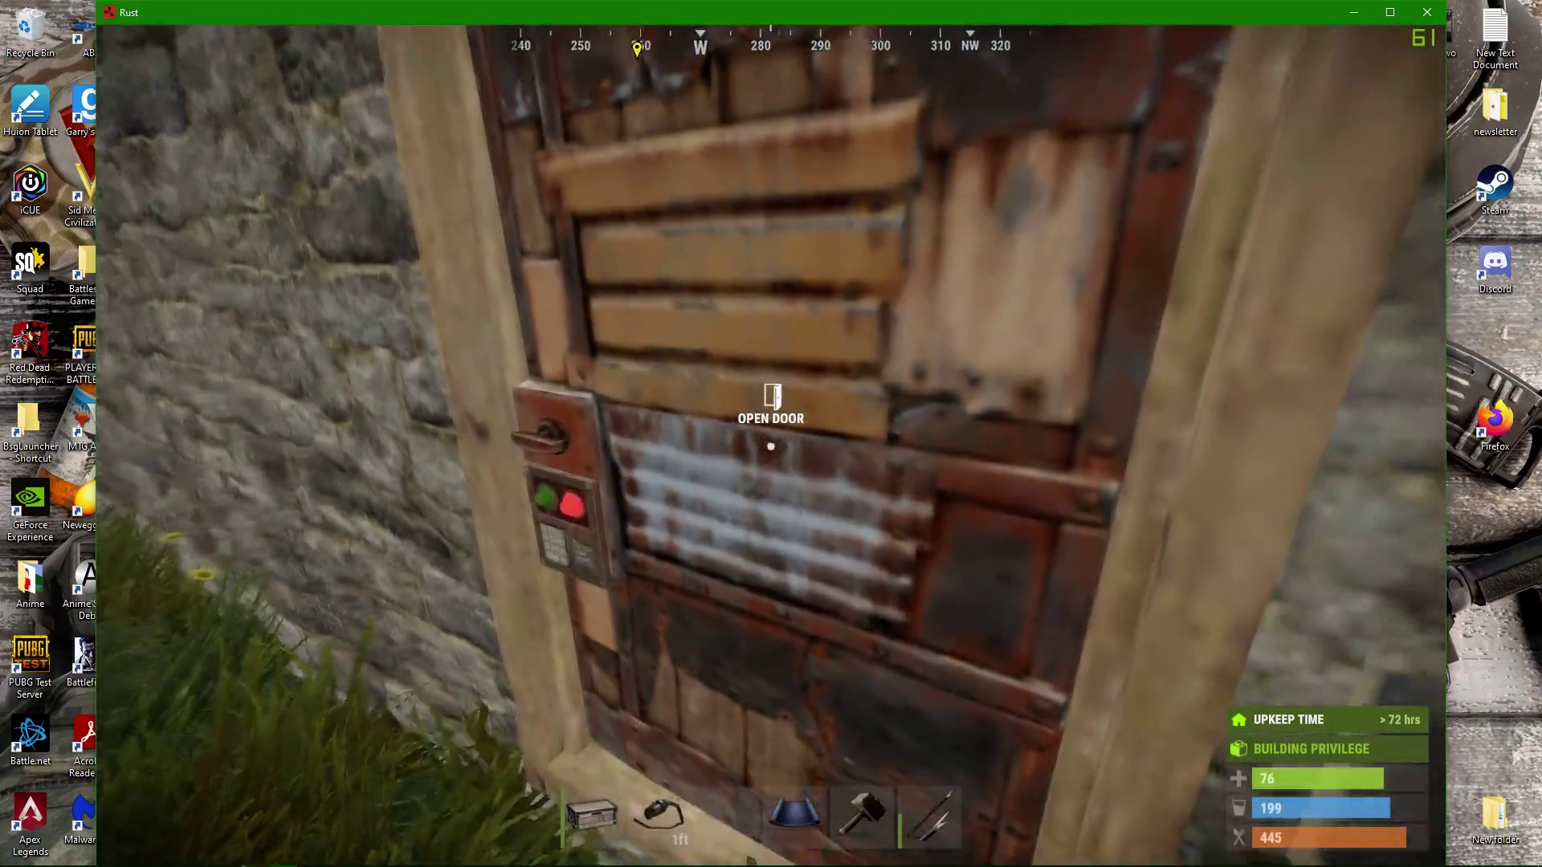
# - Open the outer door and walk through the stone battery room to the inner coded door
pyautogui.press('e')
pyautogui.press('w')
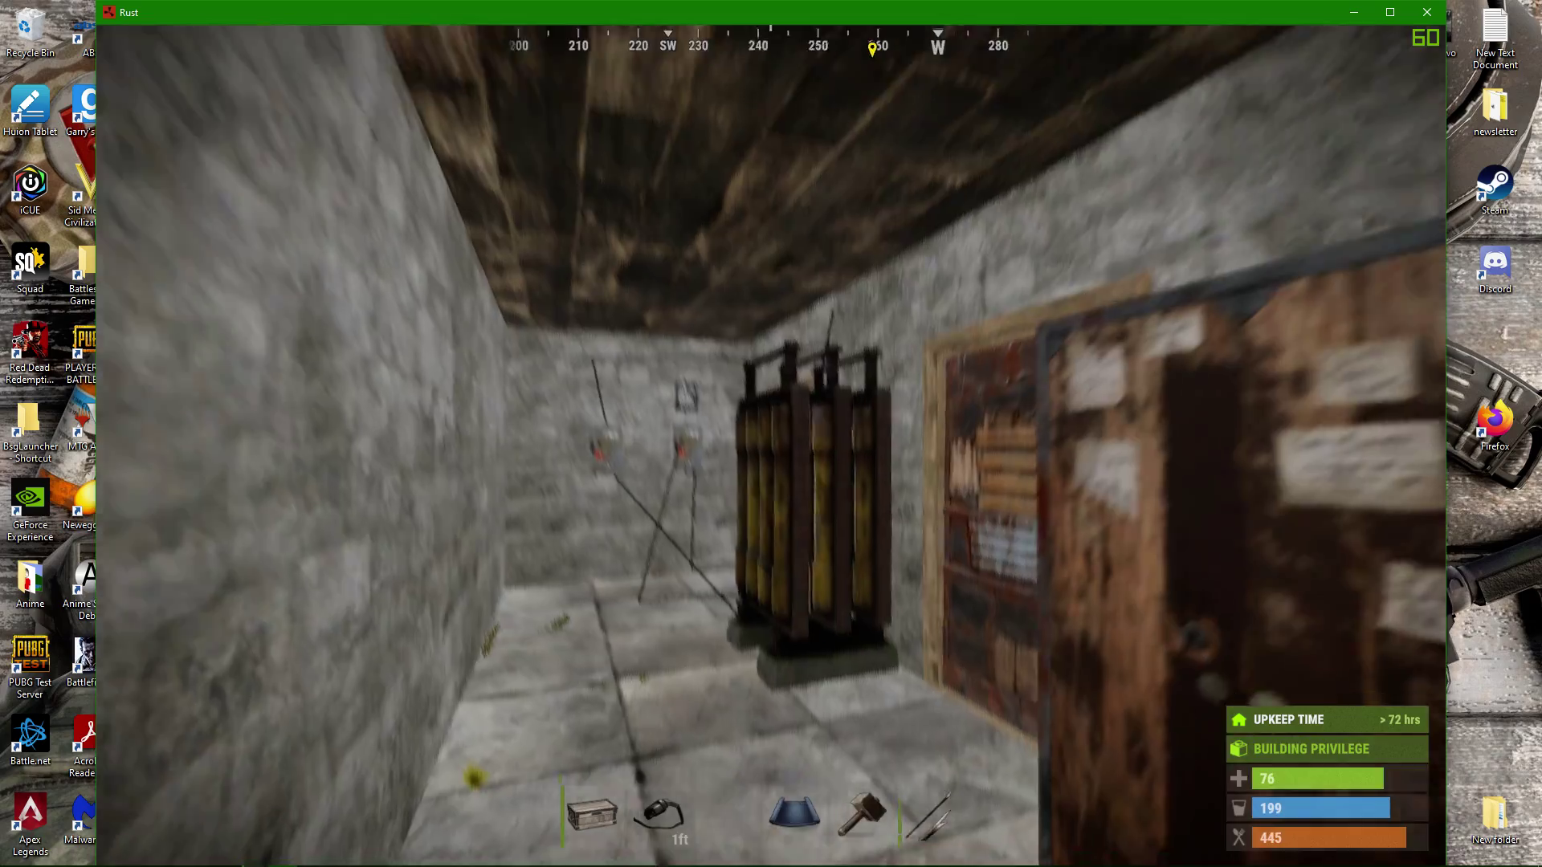
pyautogui.press('w')
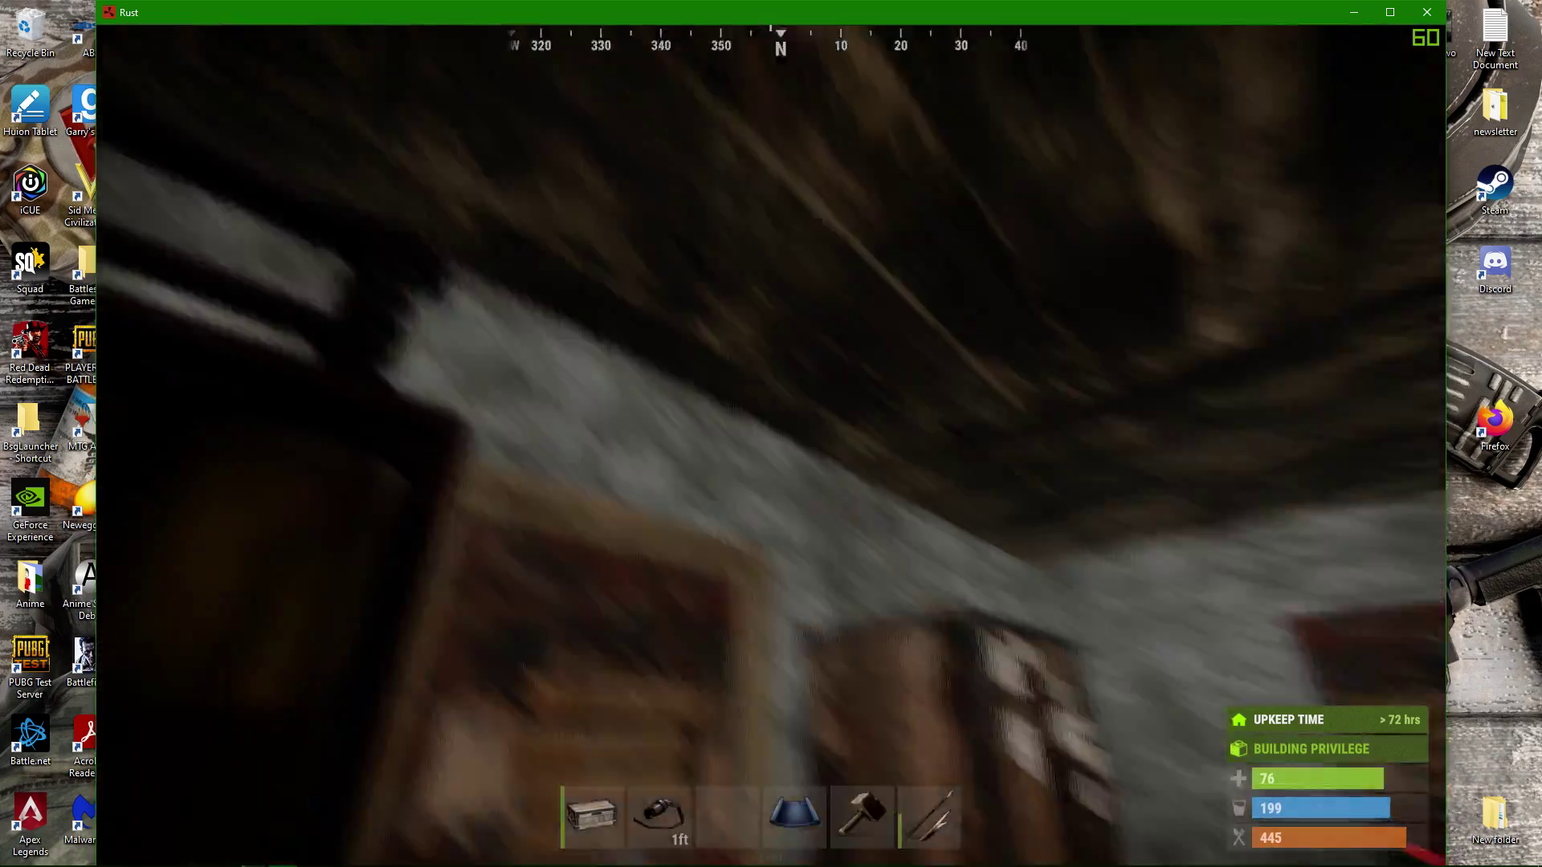
pyautogui.press('w')
# - Go through the inner code-locked doorway and raise the garage door to the outdoors
pyautogui.press('e')
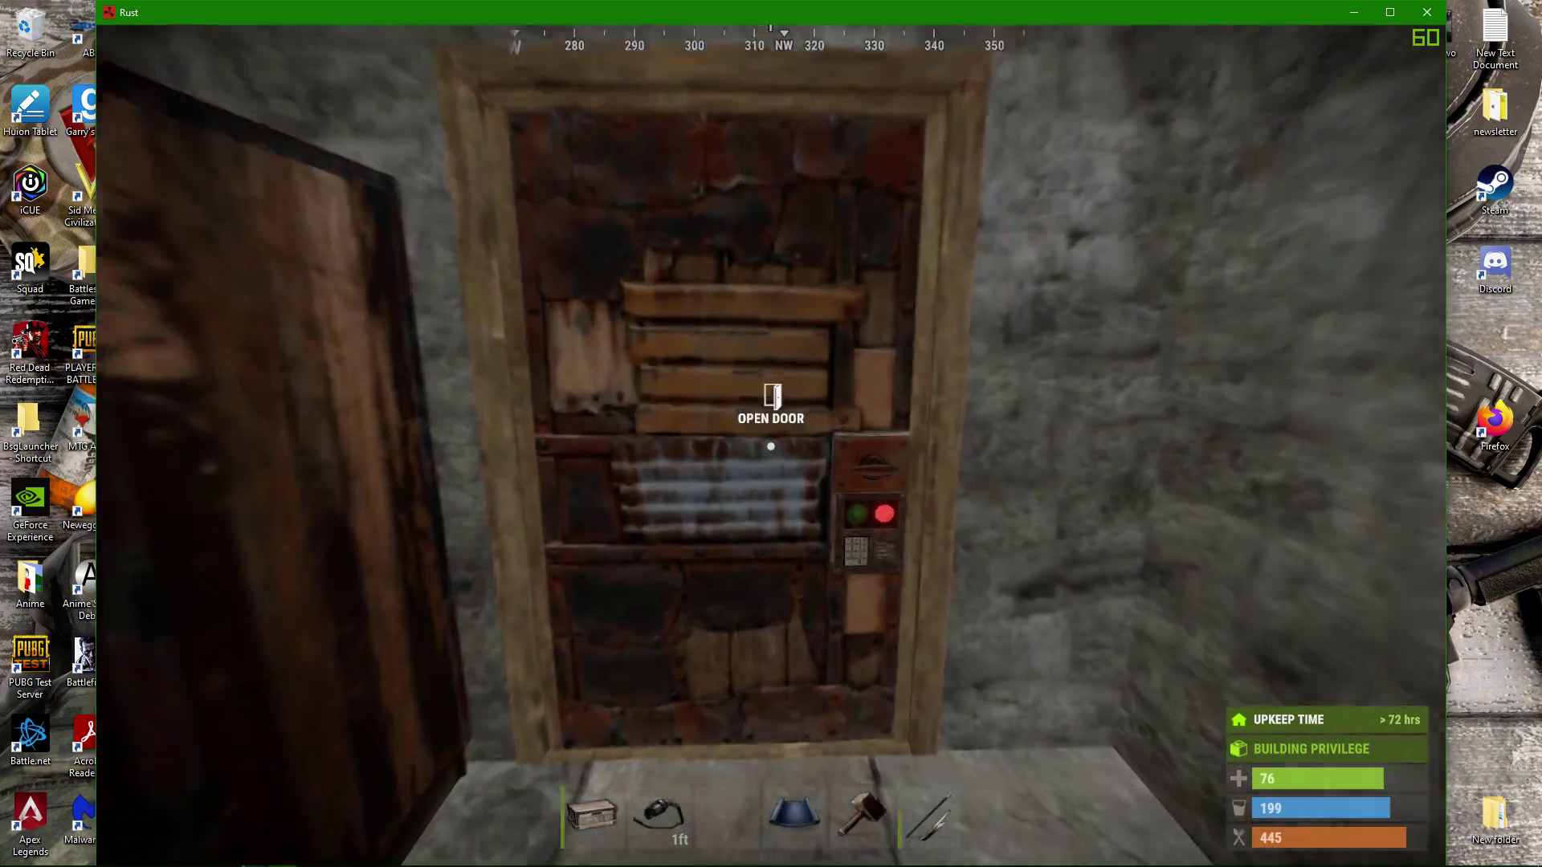
pyautogui.press('w')
pyautogui.press('w')
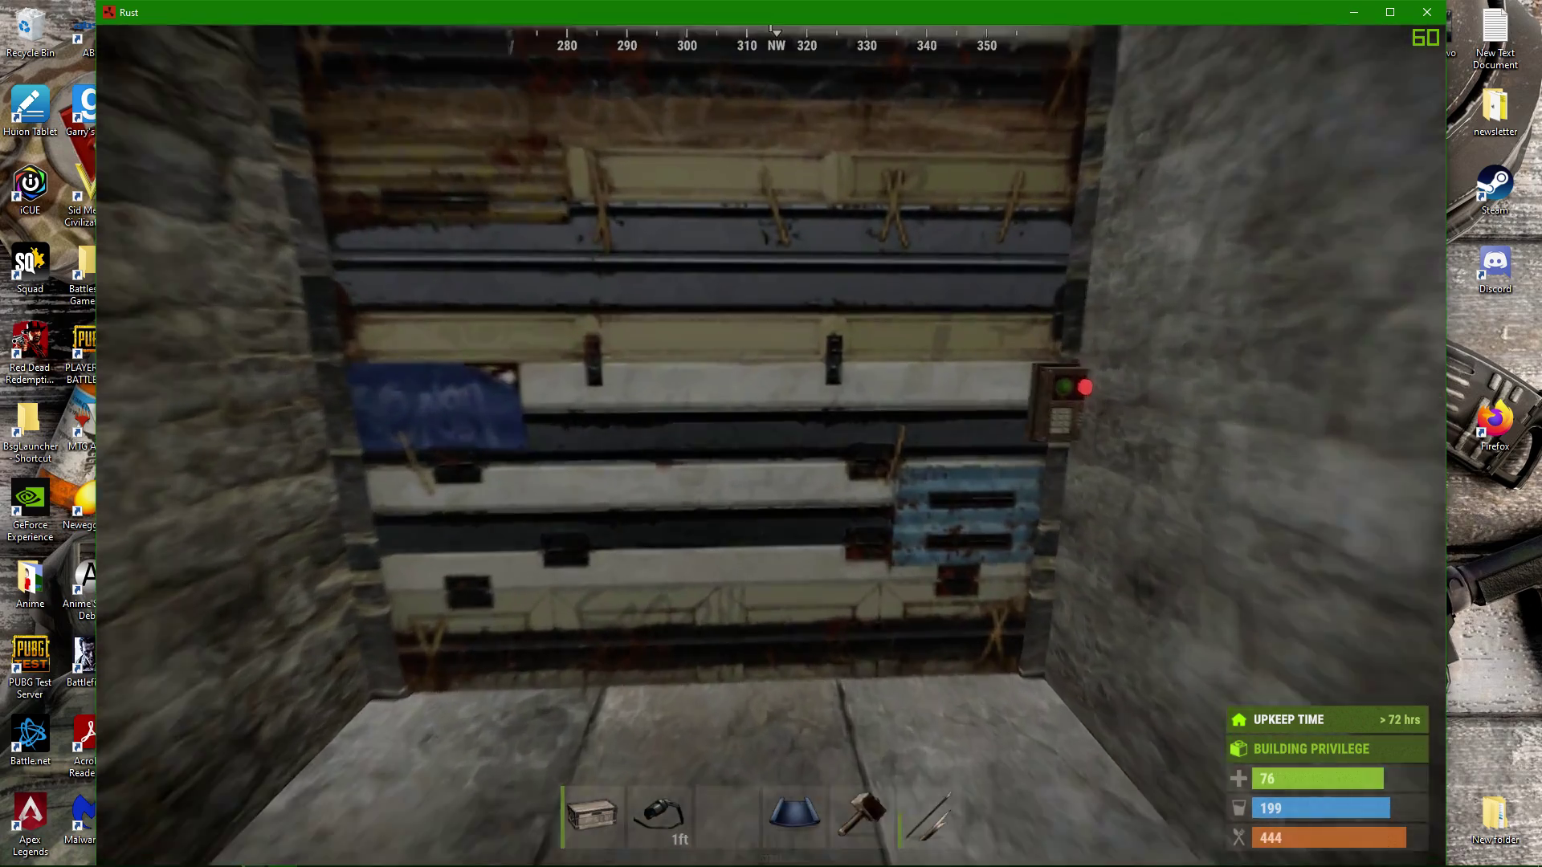
pyautogui.press('w')
pyautogui.press('e')
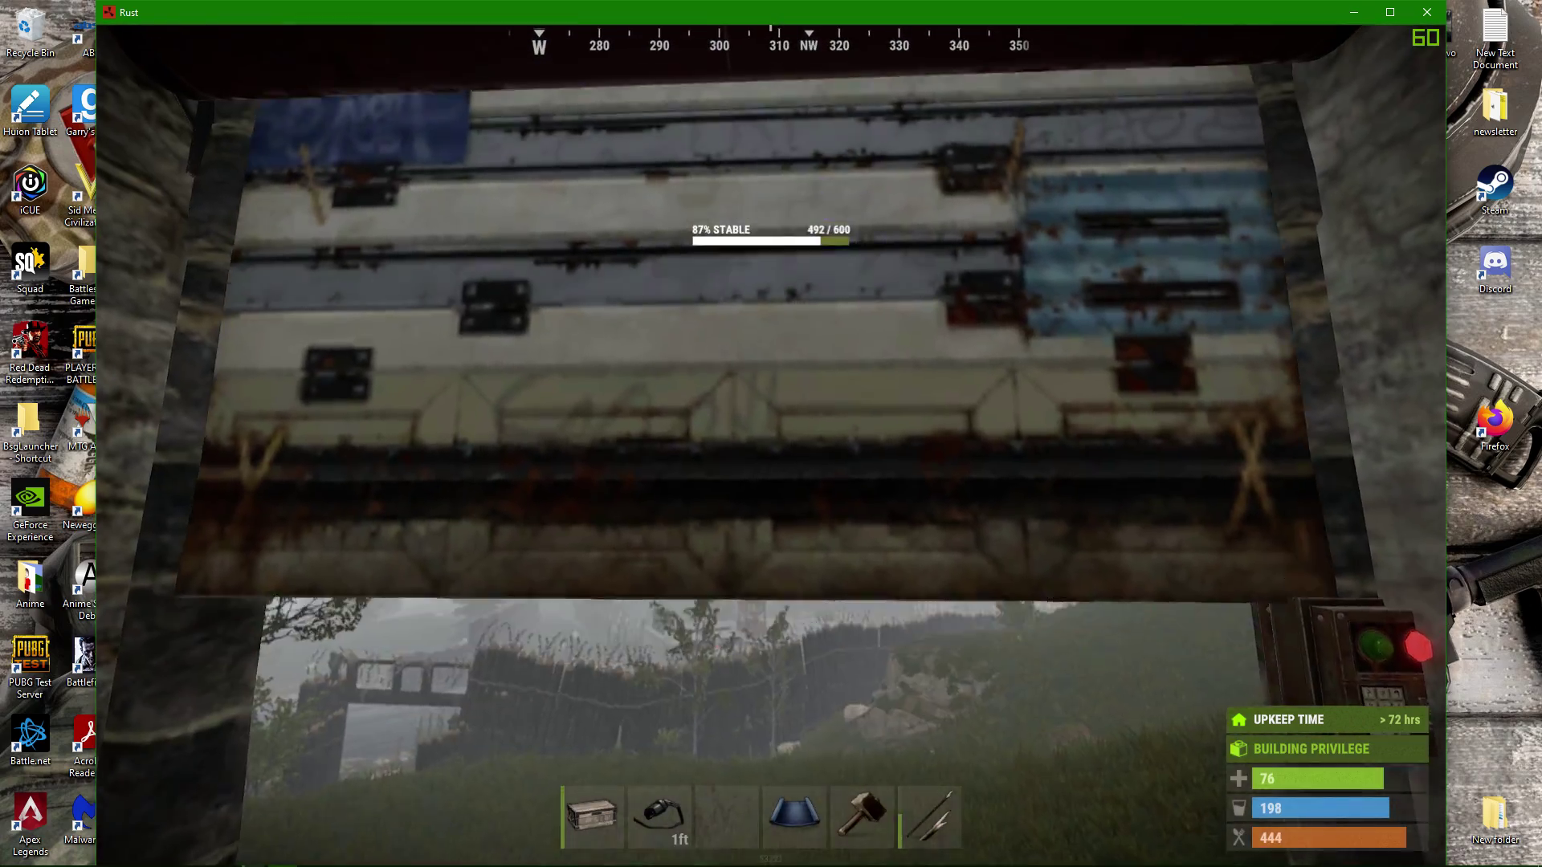
pyautogui.press('w')
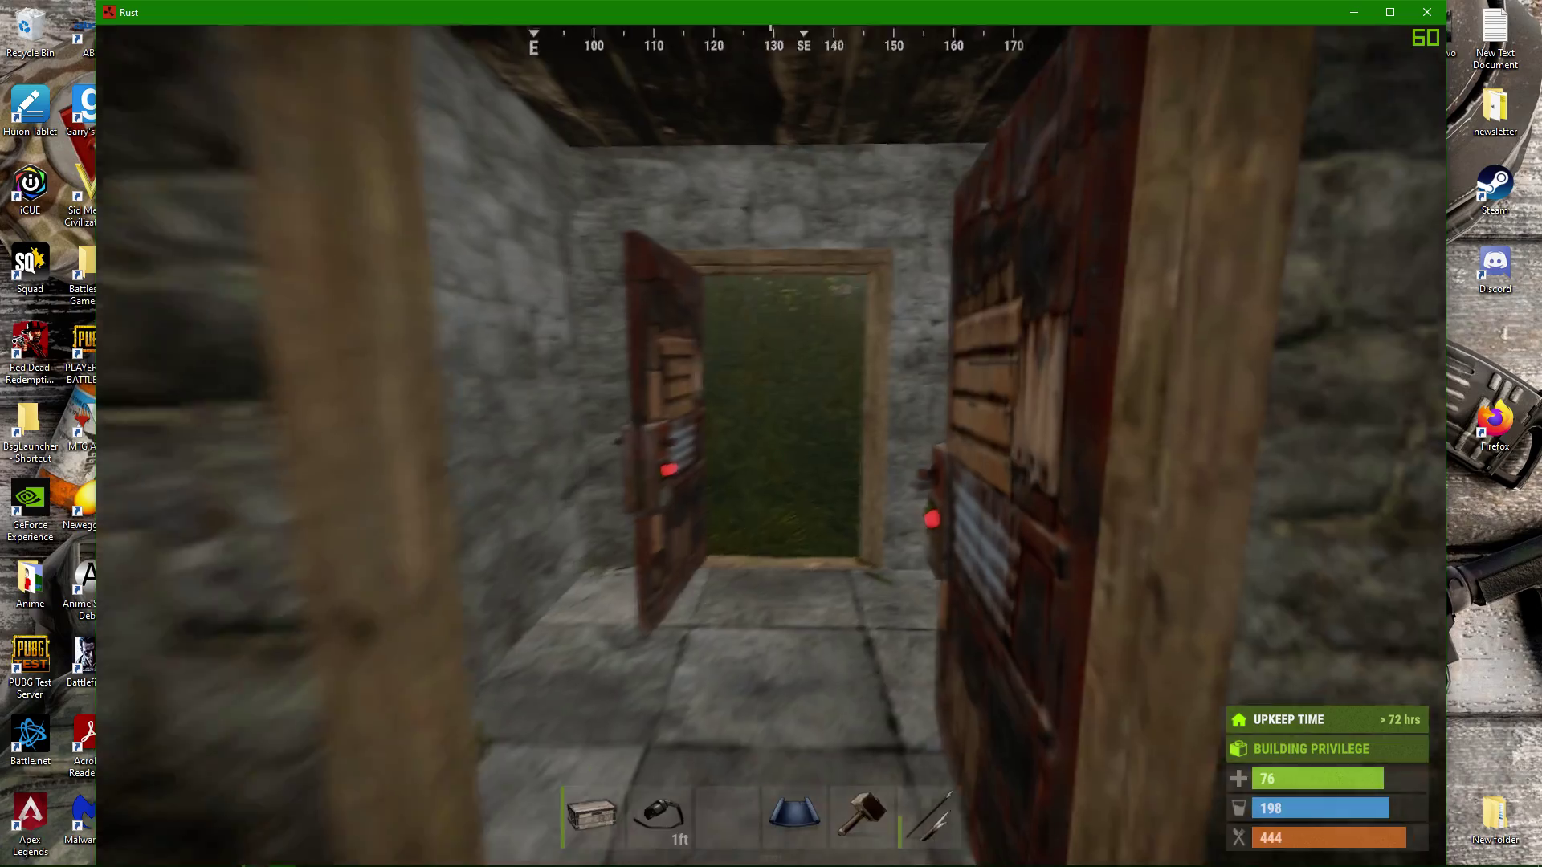
# - Exit through the doorway, climb the grassy slope and step onto the stone foundation
pyautogui.press('w')
pyautogui.press('w')
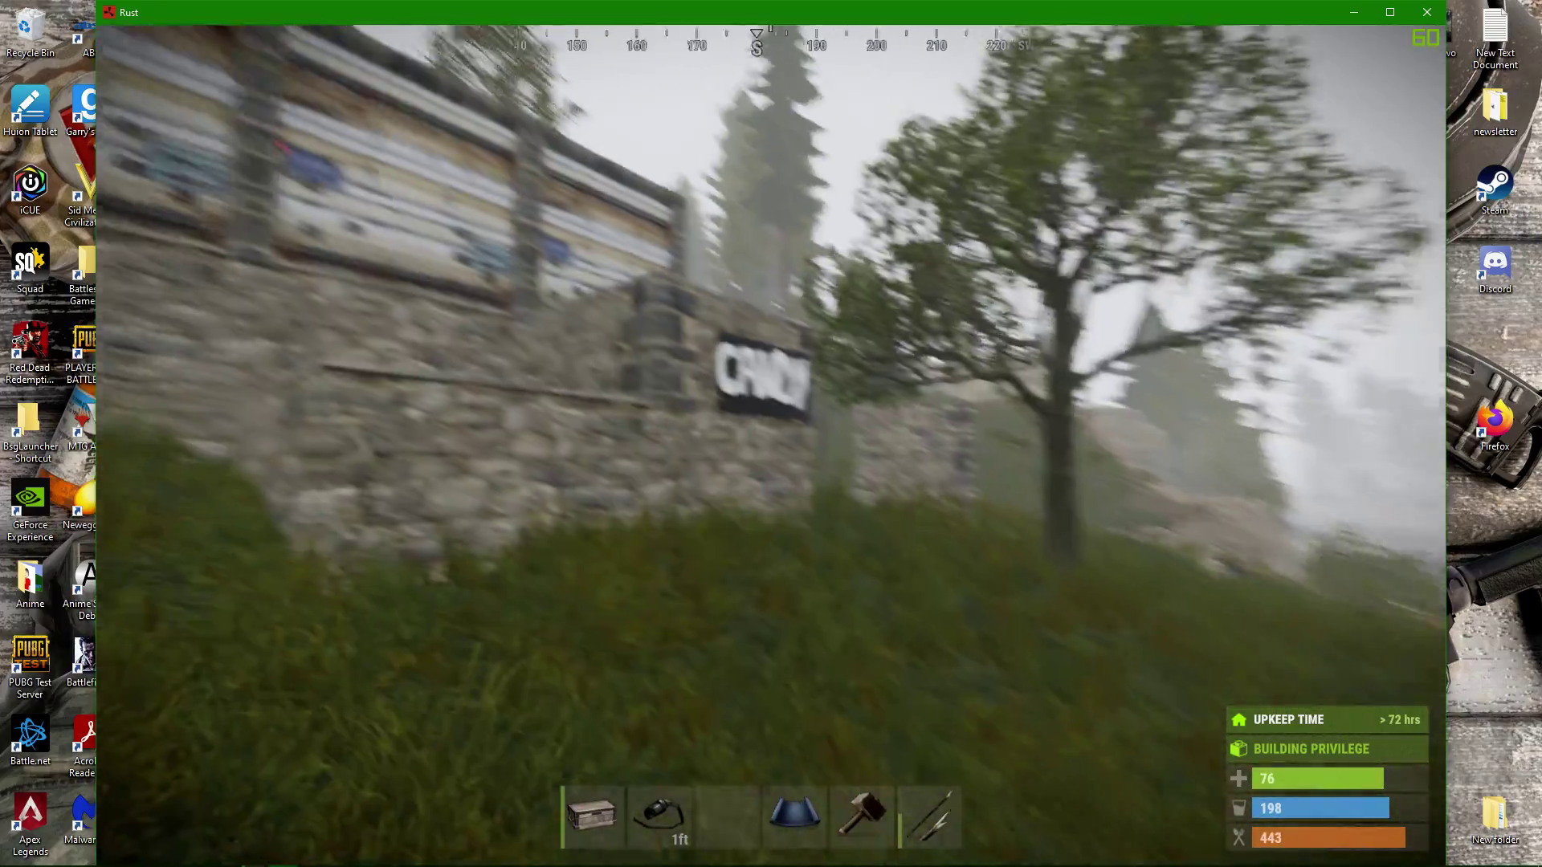
pyautogui.press('w')
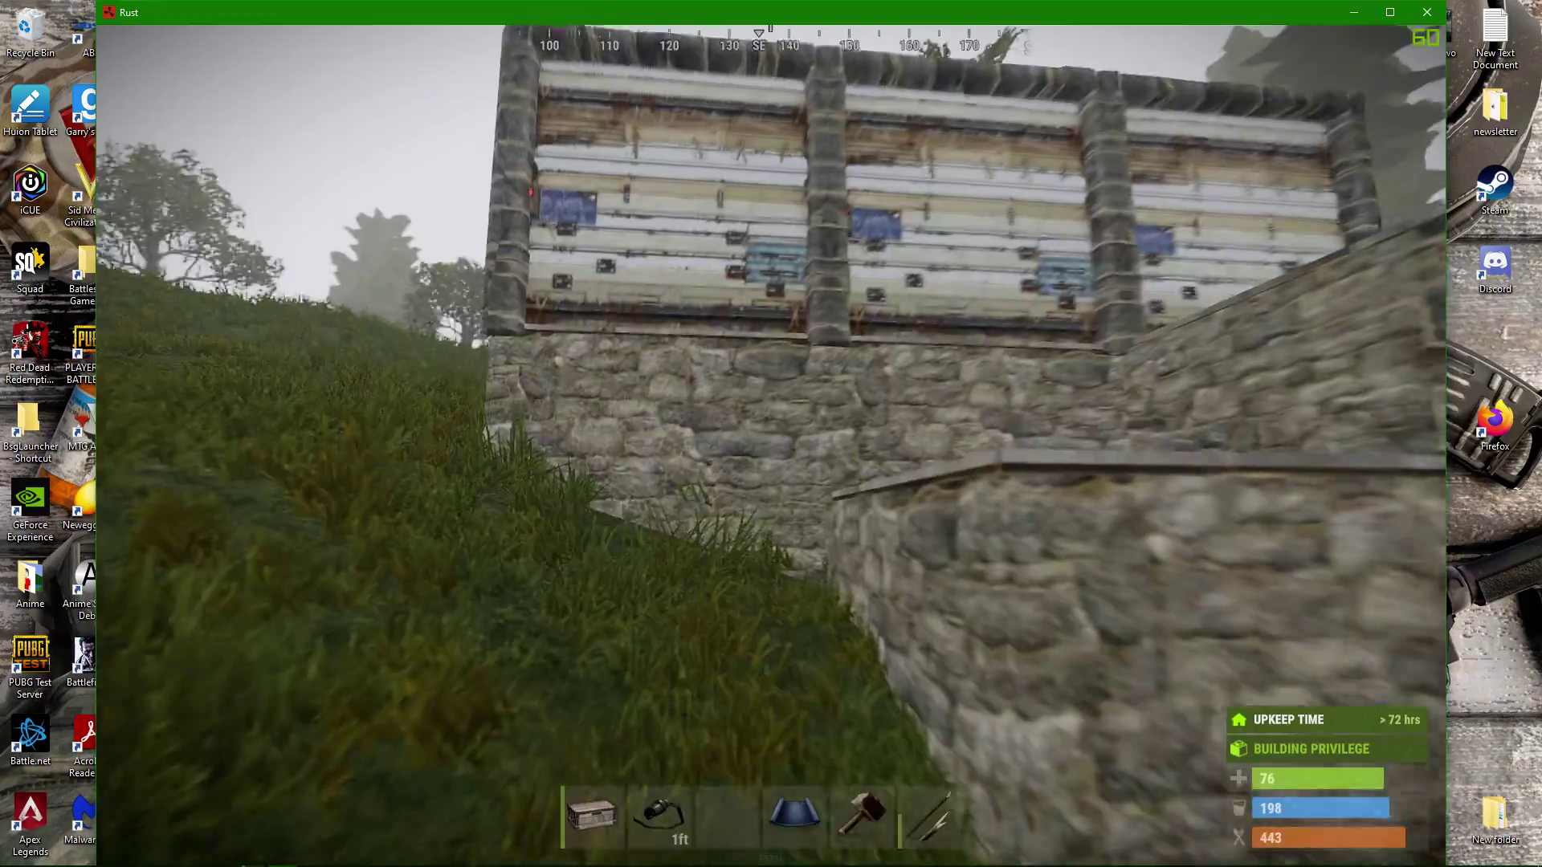
pyautogui.press('w')
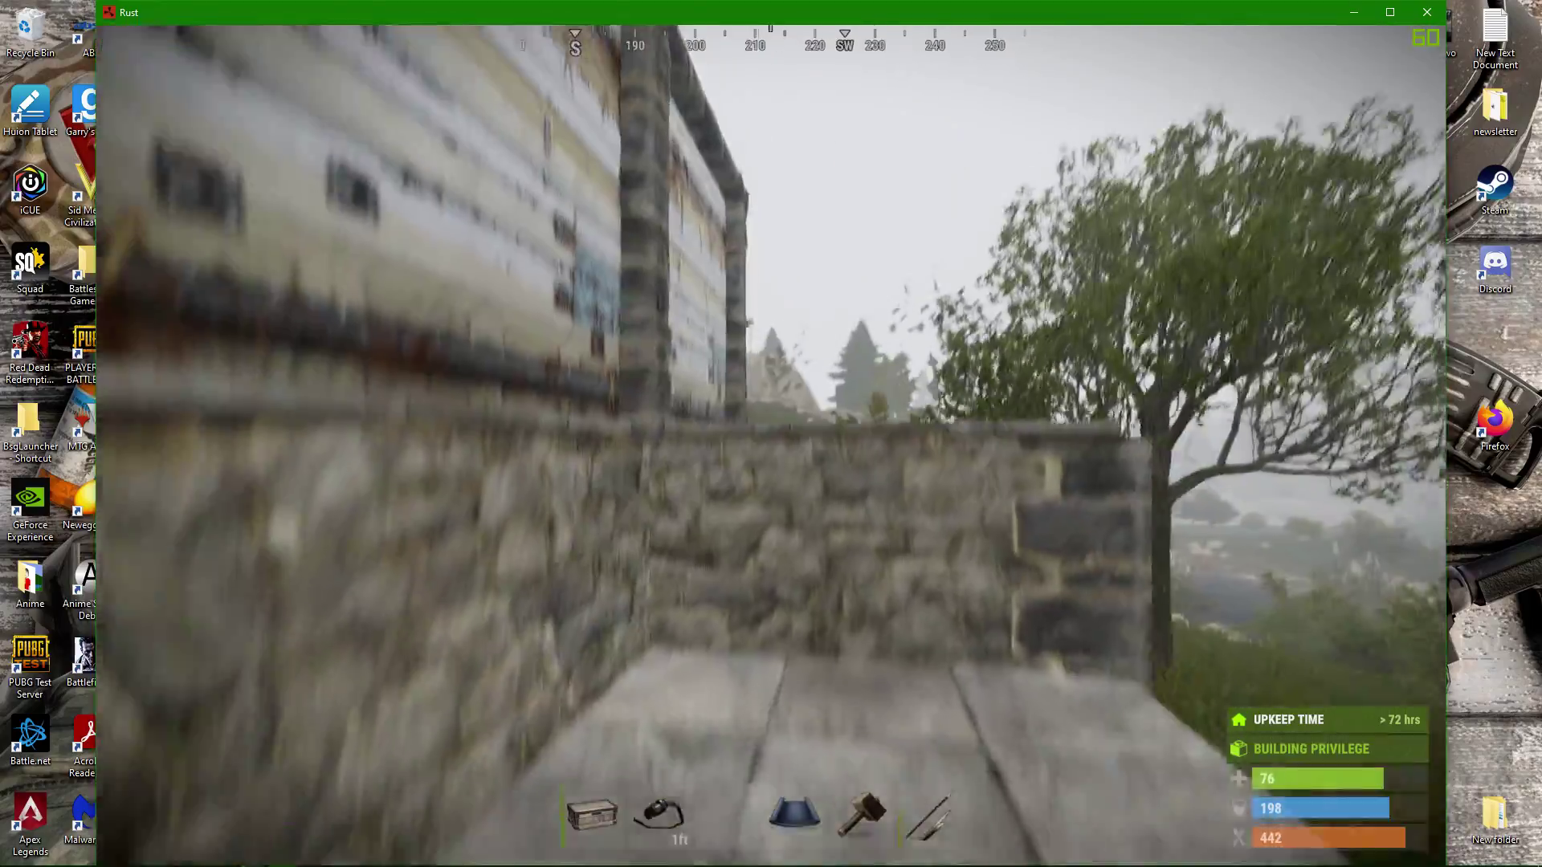
# - Drop into the turret-guarded corridor toward its coded door, then back out facing the grass
pyautogui.press('w')
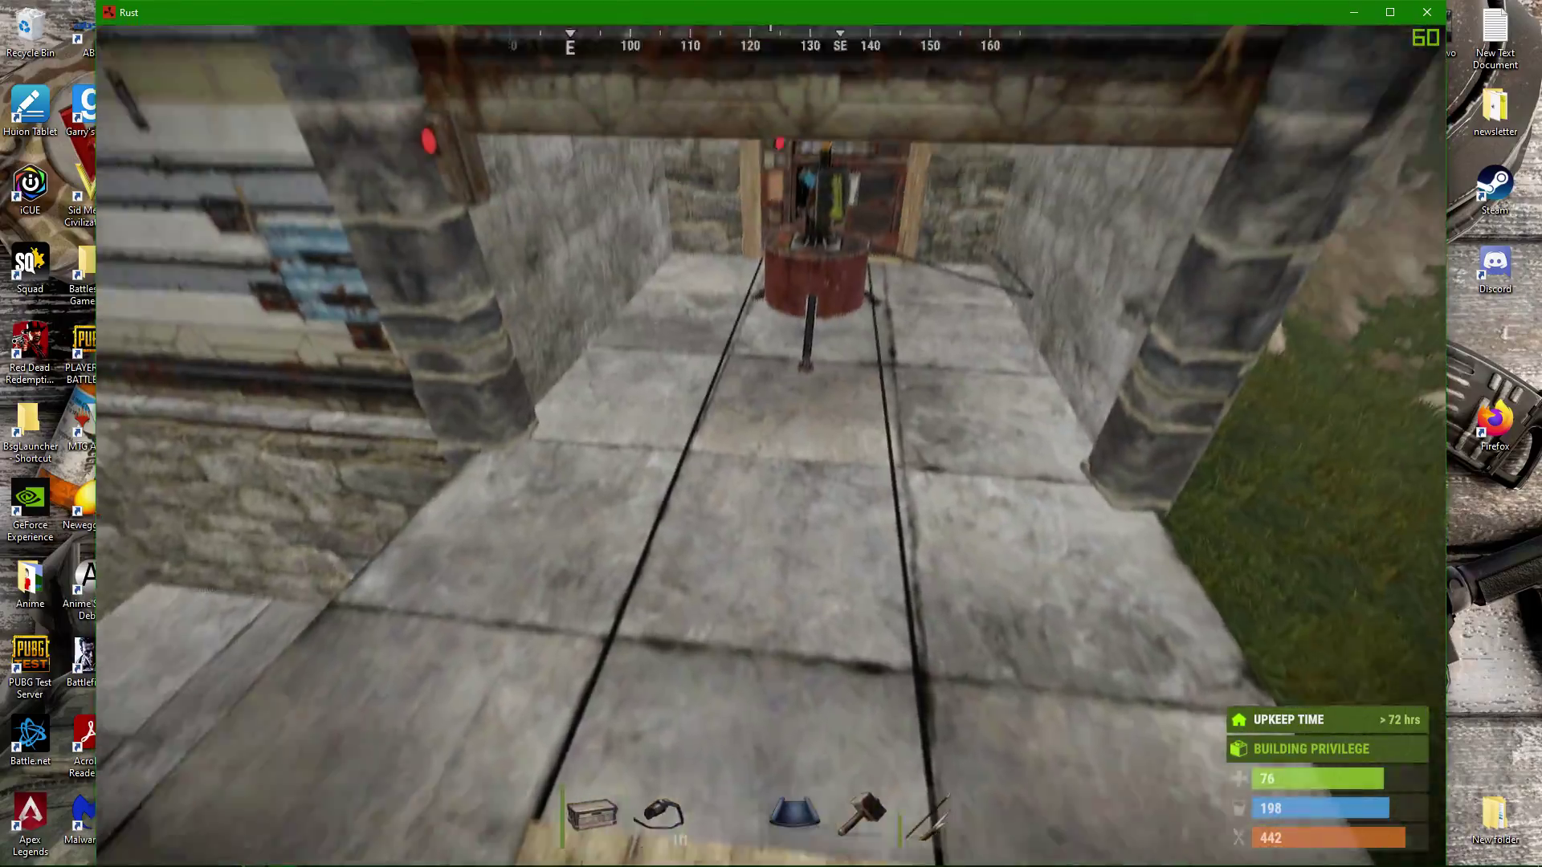
pyautogui.press('w')
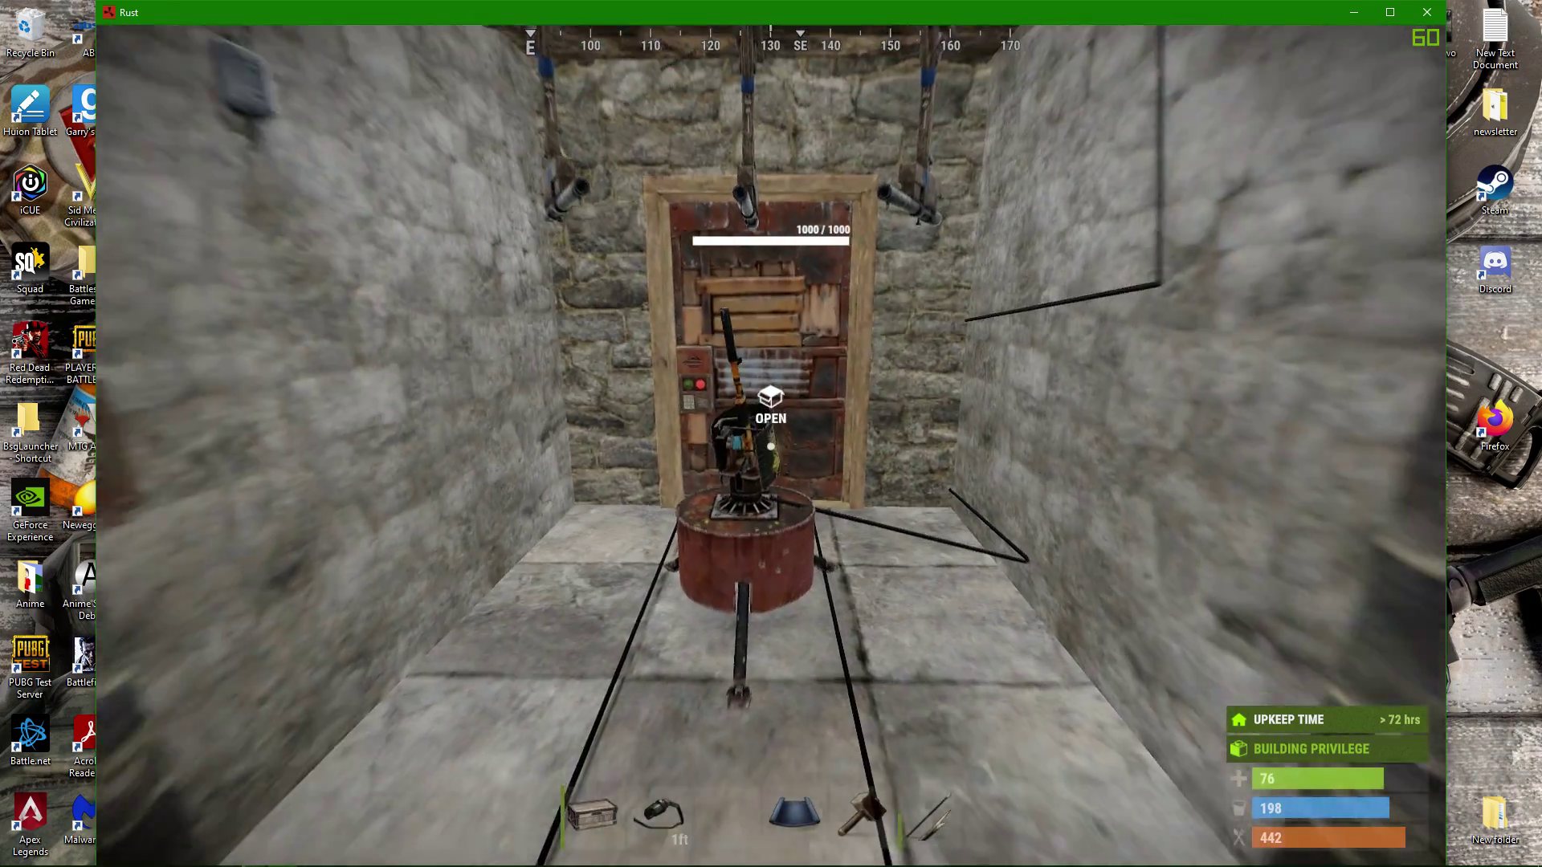
pyautogui.press('s')
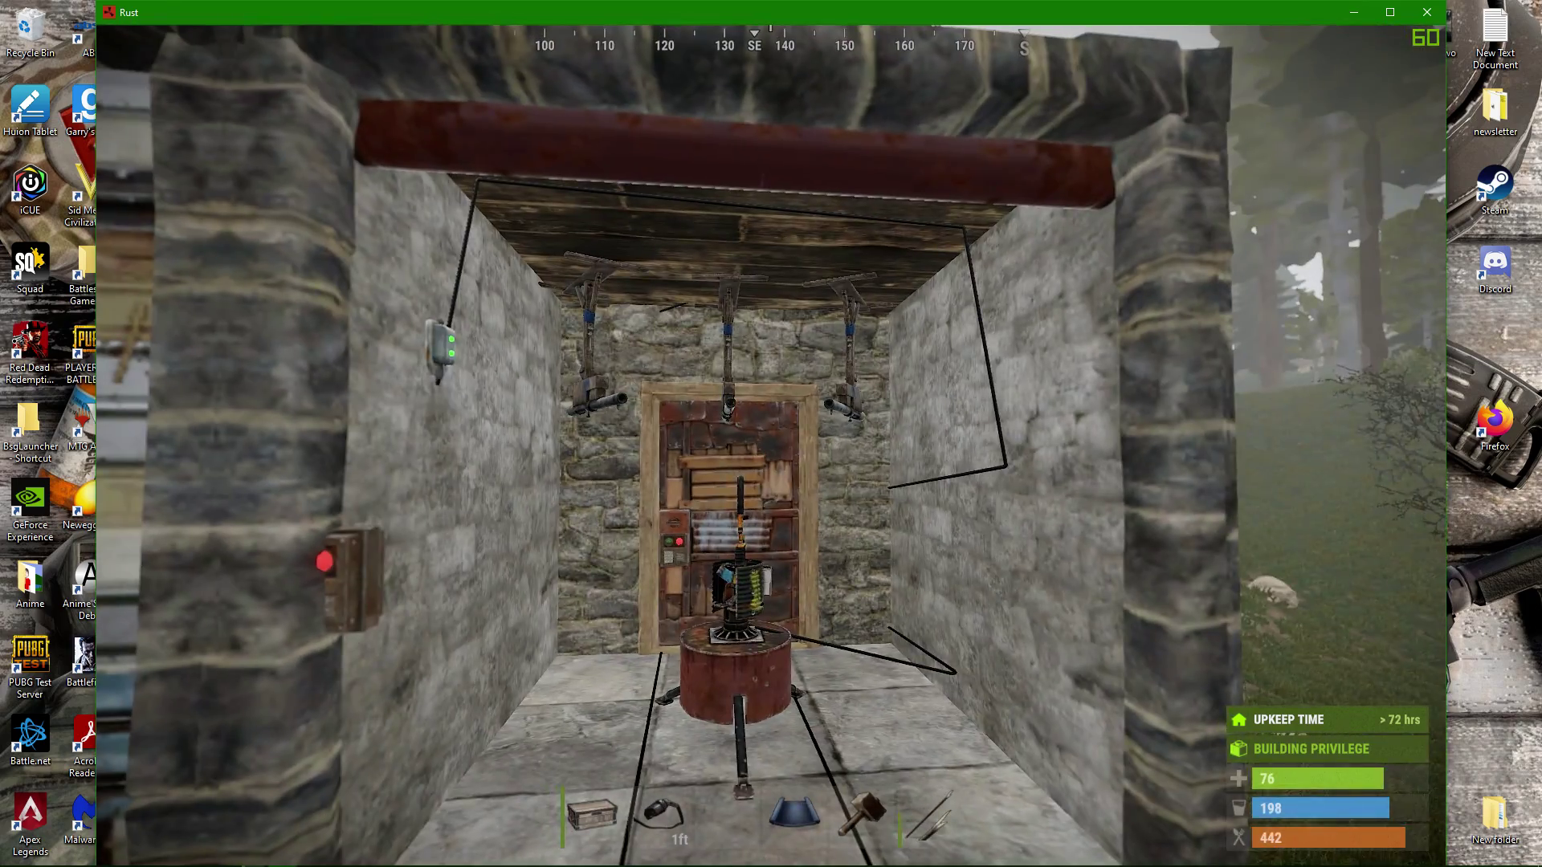
pyautogui.press('s')
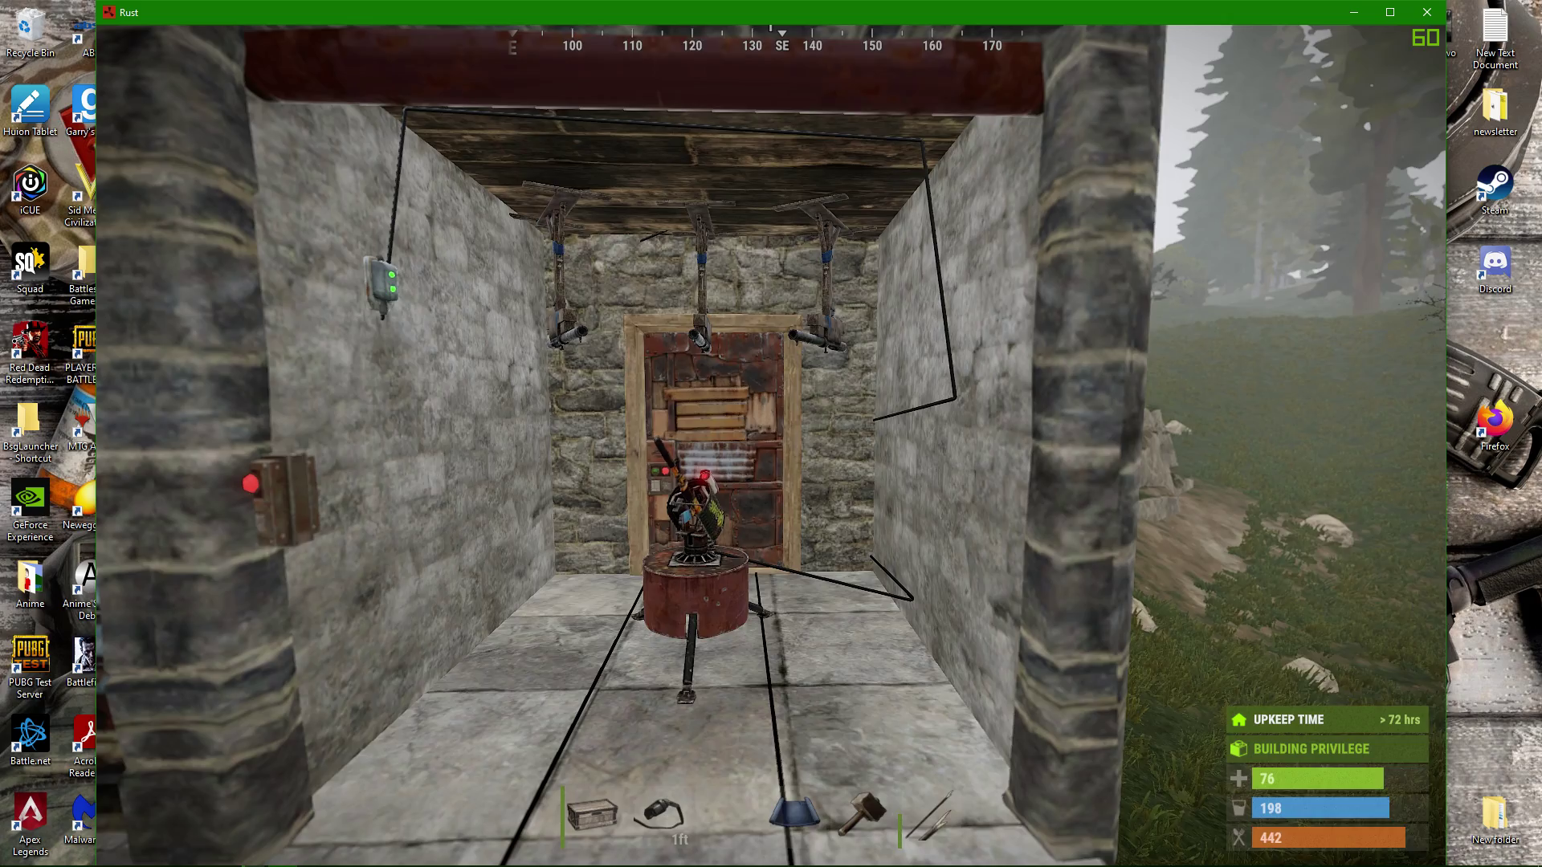
pyautogui.press('w')
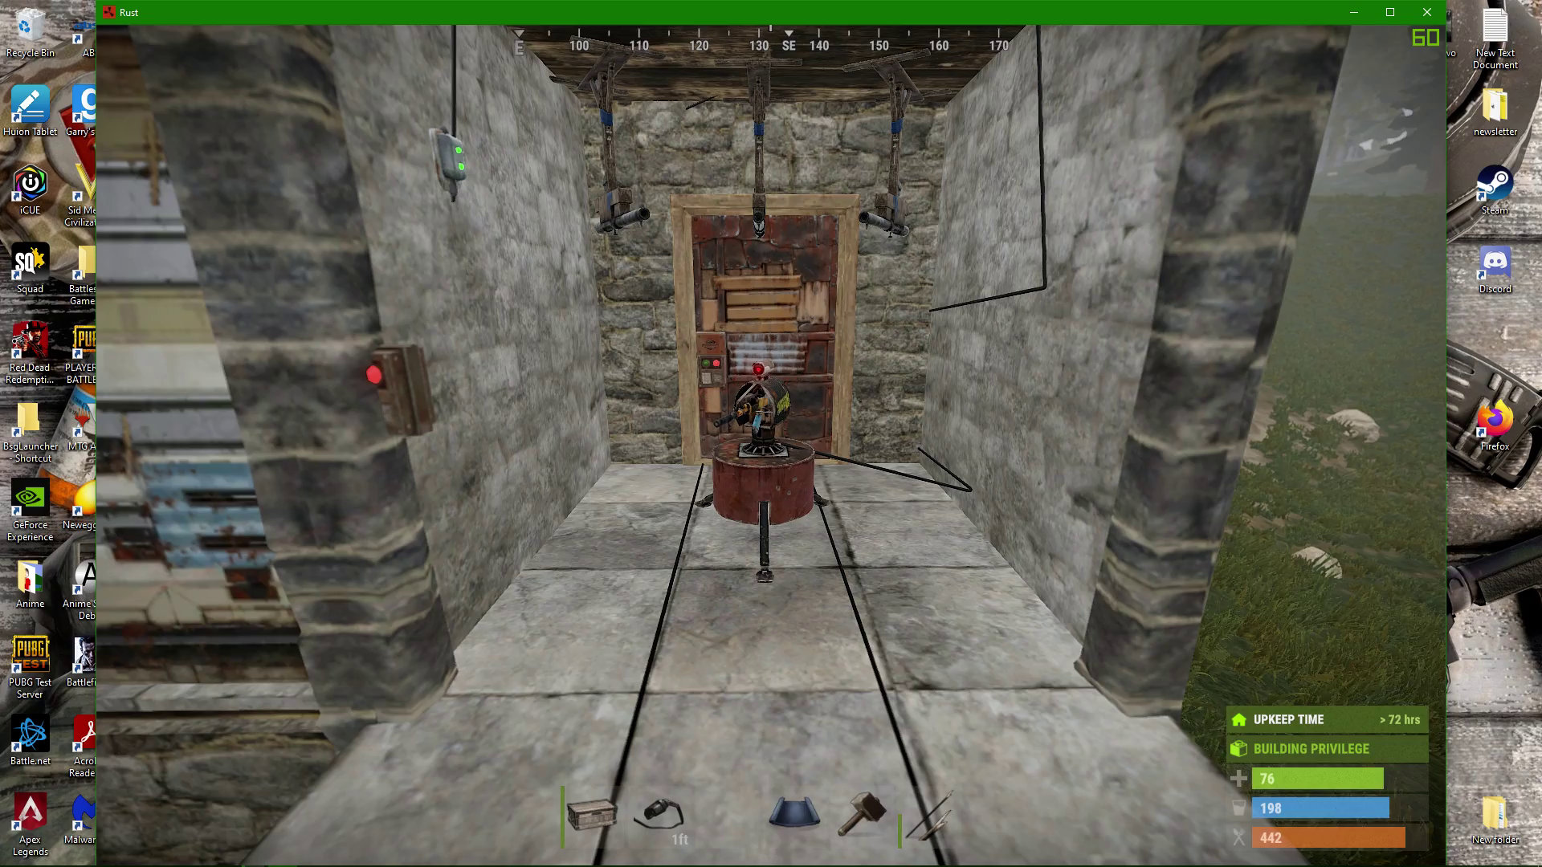
pyautogui.press('s')
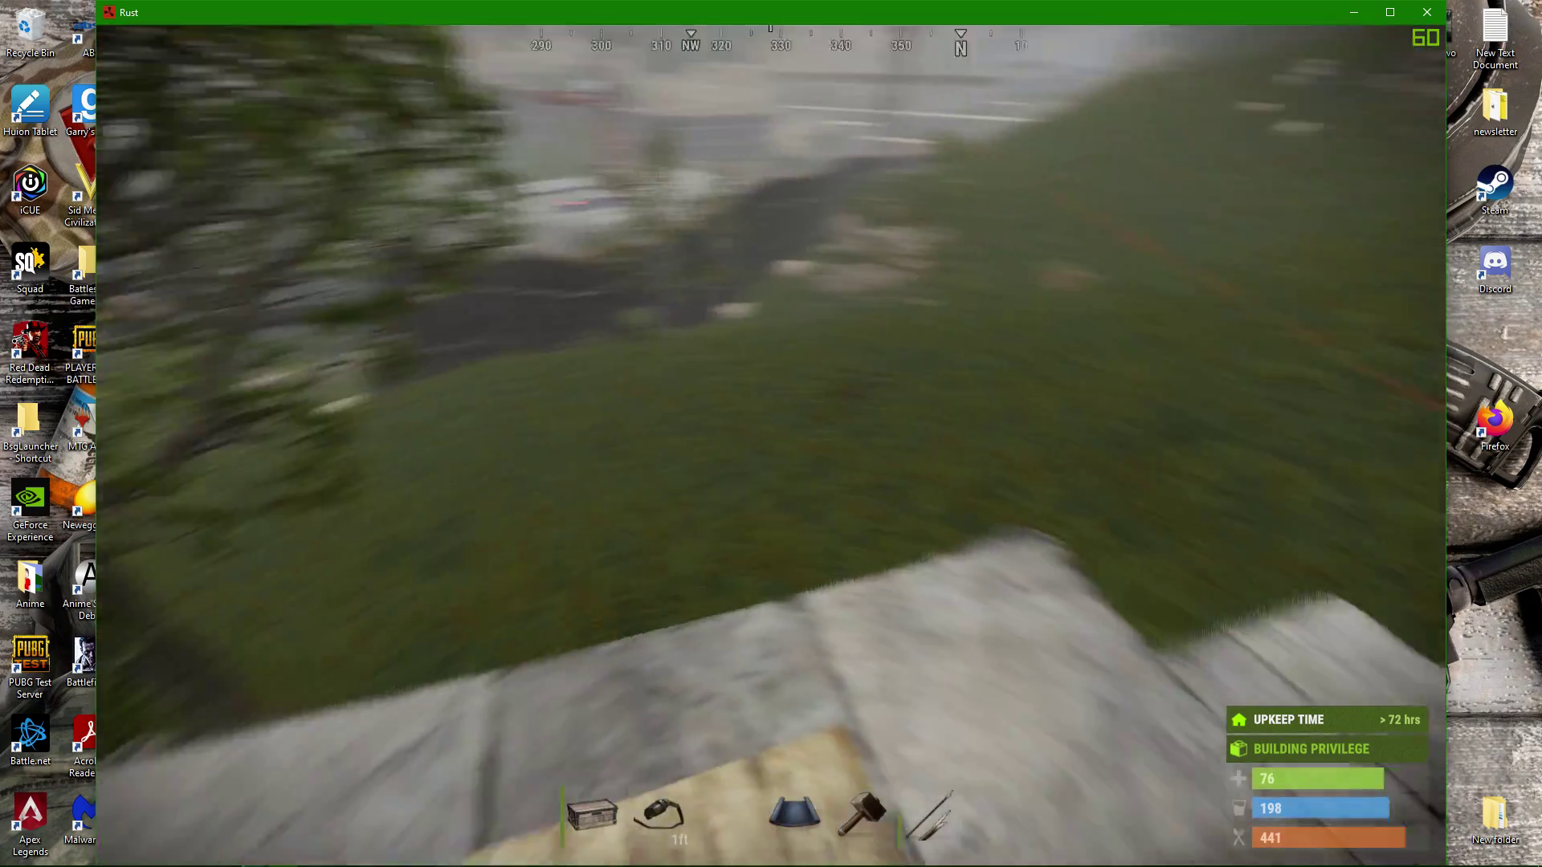